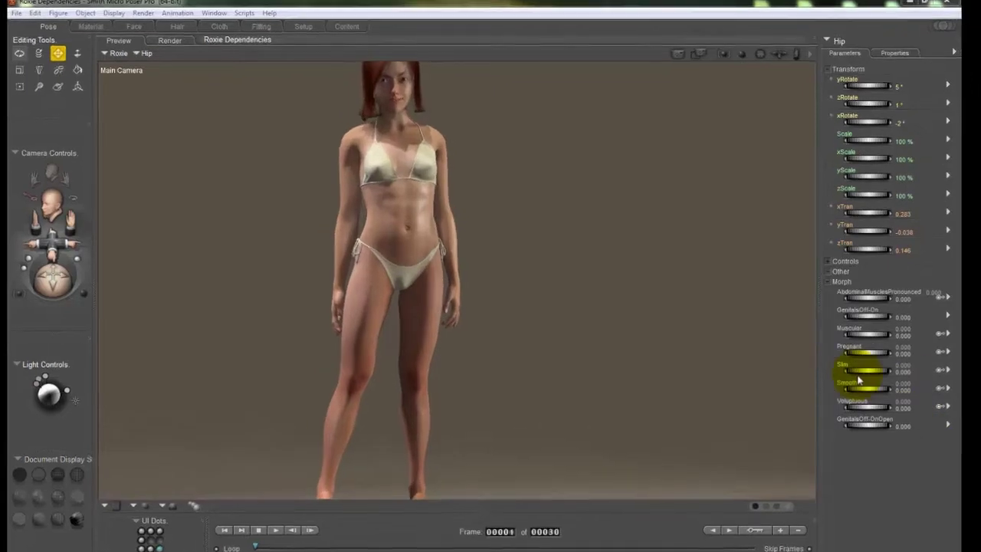
- Swing Roxie's right thigh out and up to about -78° Side-Side
scroll(536, 306, "up", 5)
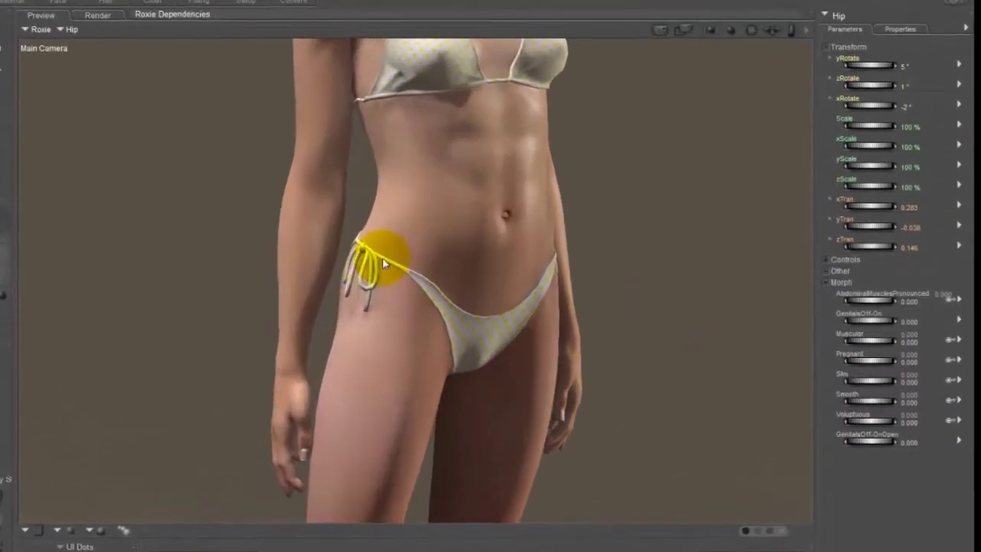
scroll(353, 338, "down", 5)
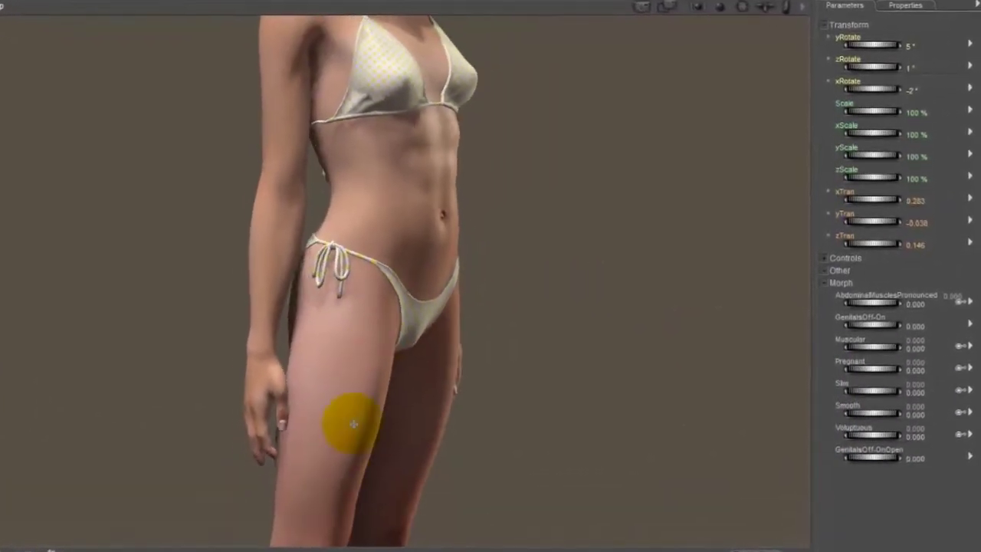
left_click(332, 458)
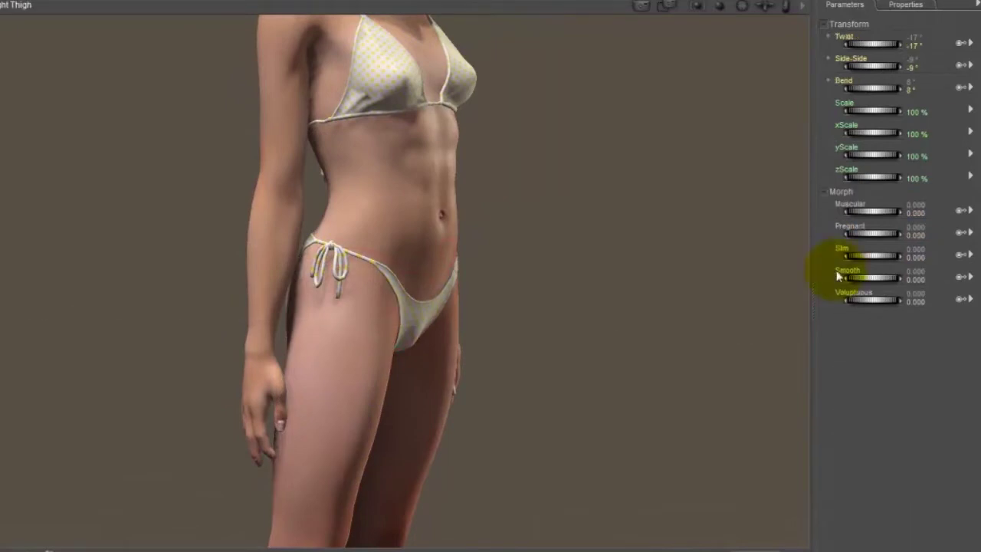
left_click_drag(872, 66, 828, 65)
scroll(744, 136, "up", 5)
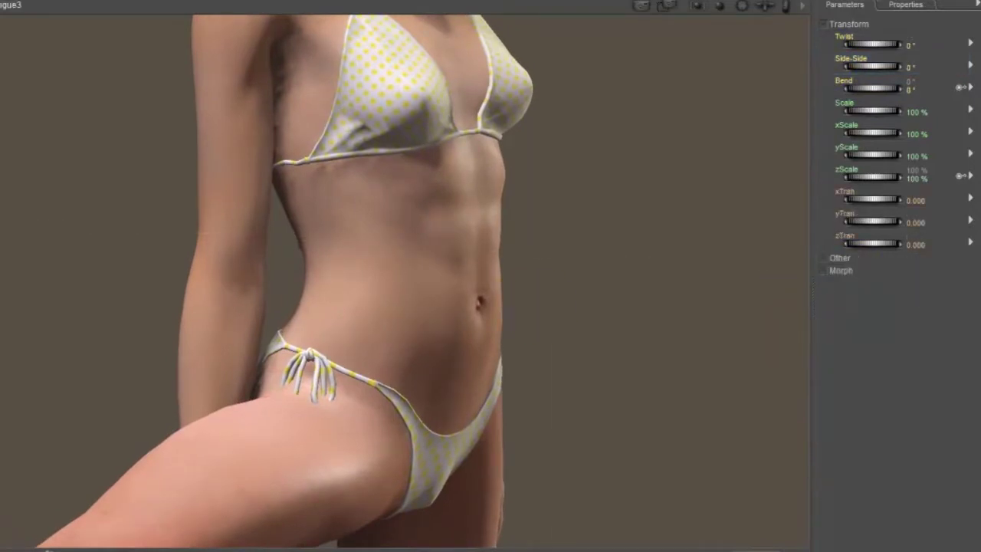
- Turn the bikini's Right Bow to -57° Side-Side, then reselect the right thigh
left_click(858, 64)
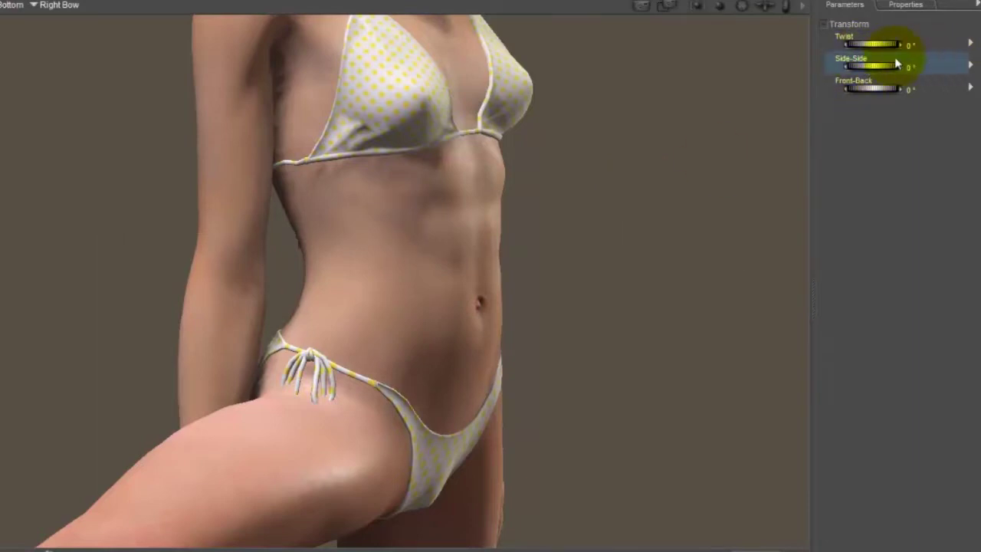
left_click_drag(871, 70, 852, 80)
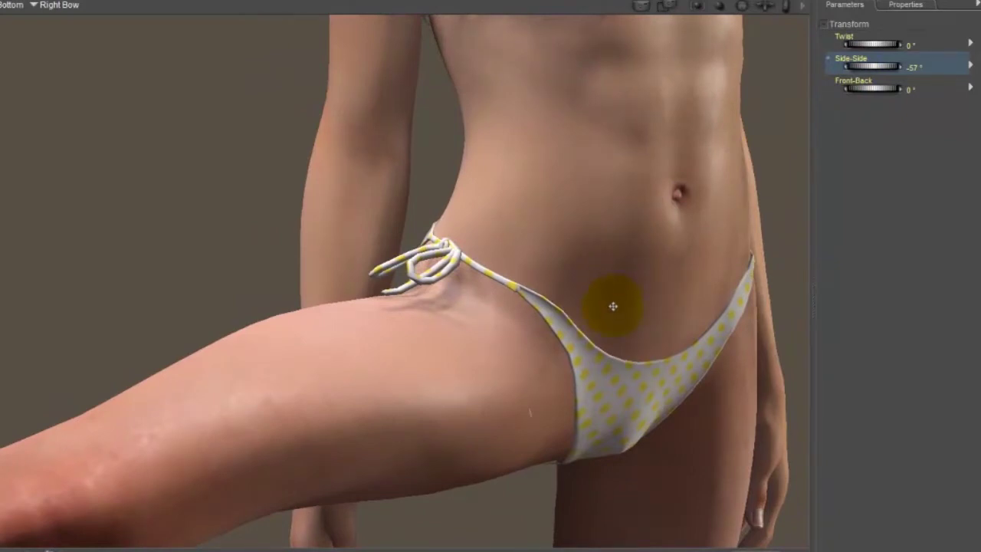
left_click(238, 416)
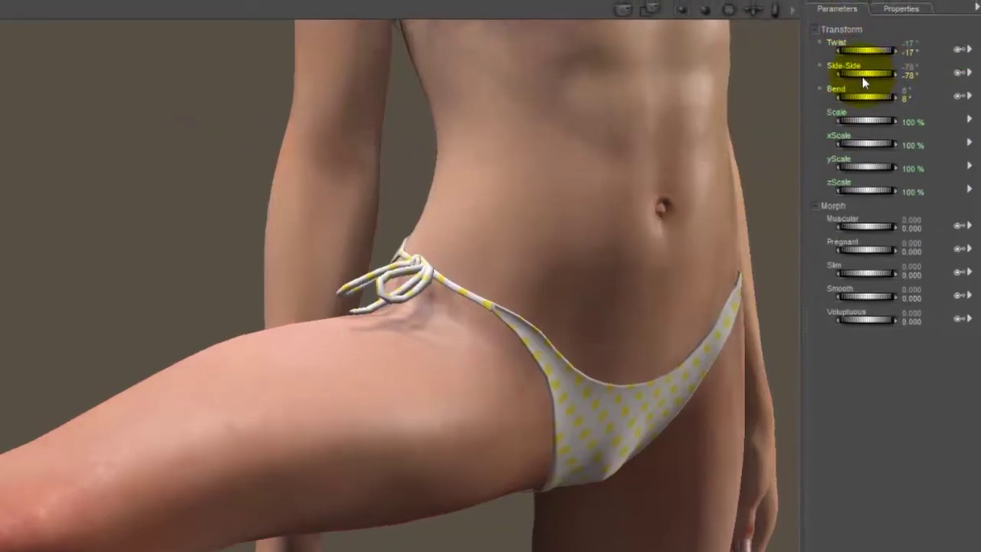
- Reset the right thigh's Side-Side to 0° and open its Edit Dependencies window
left_click_drag(874, 69, 912, 68)
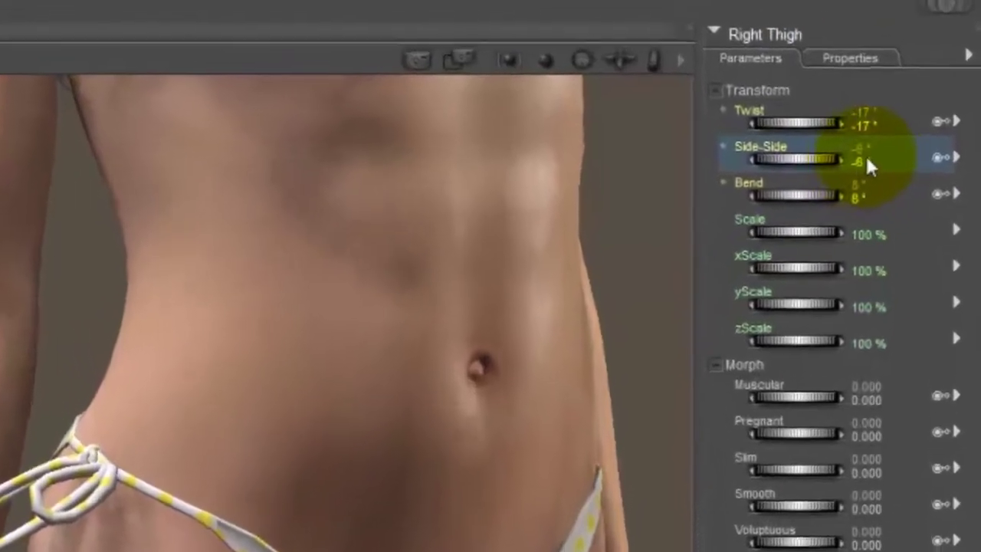
left_click(865, 162)
type("0")
key("Return")
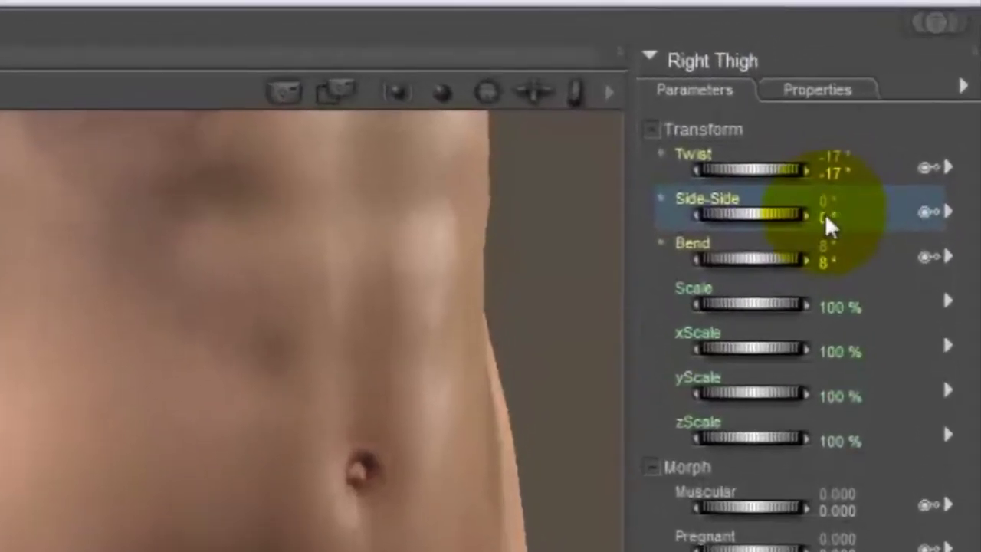
left_click(950, 212)
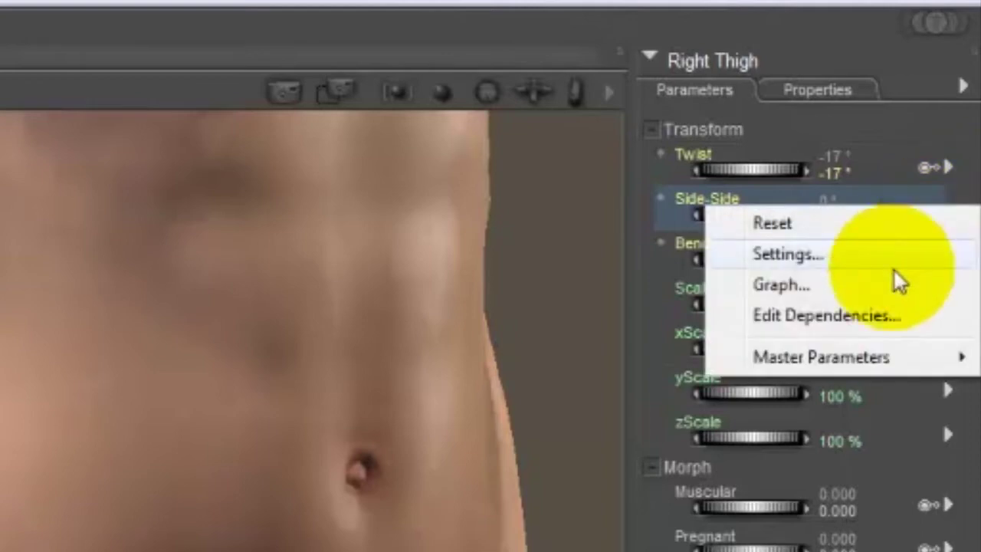
left_click(844, 314)
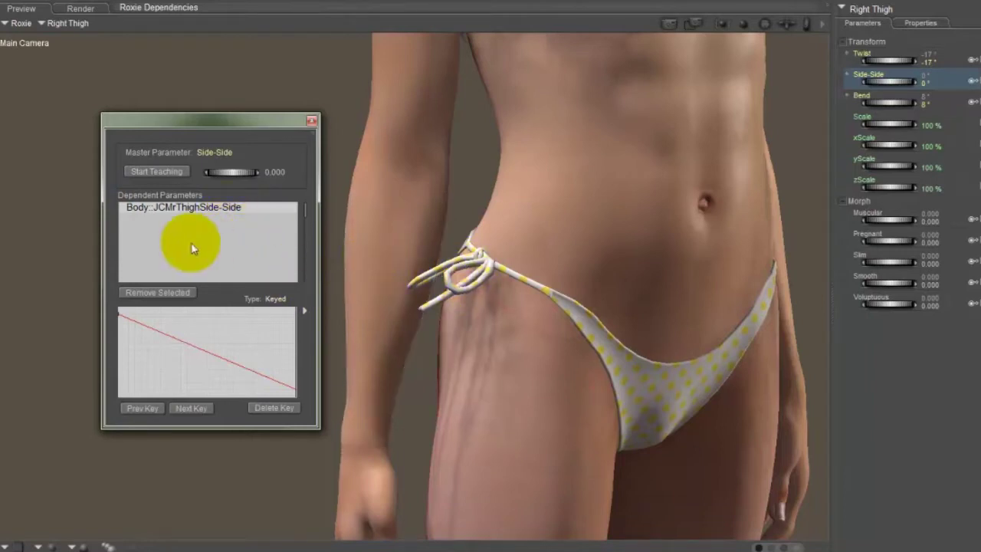
- Start teaching mode and select Roxie Bikini Bottom's Right Bow body part
left_click(158, 172)
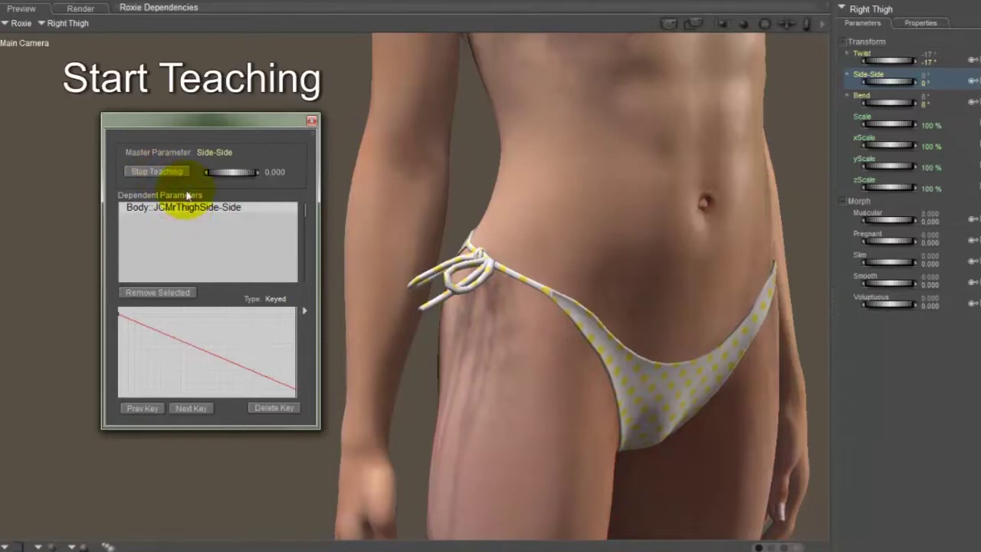
left_click(23, 23)
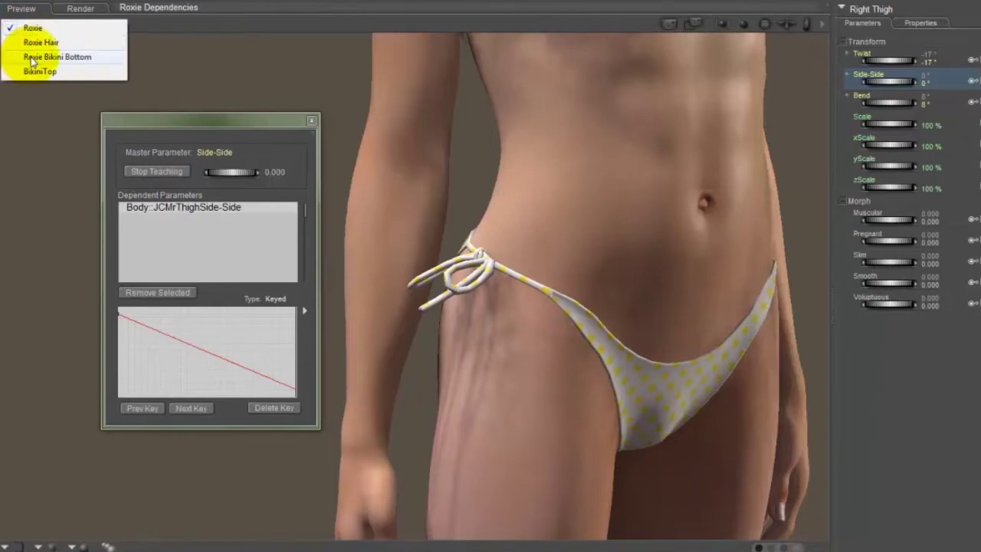
left_click(31, 57)
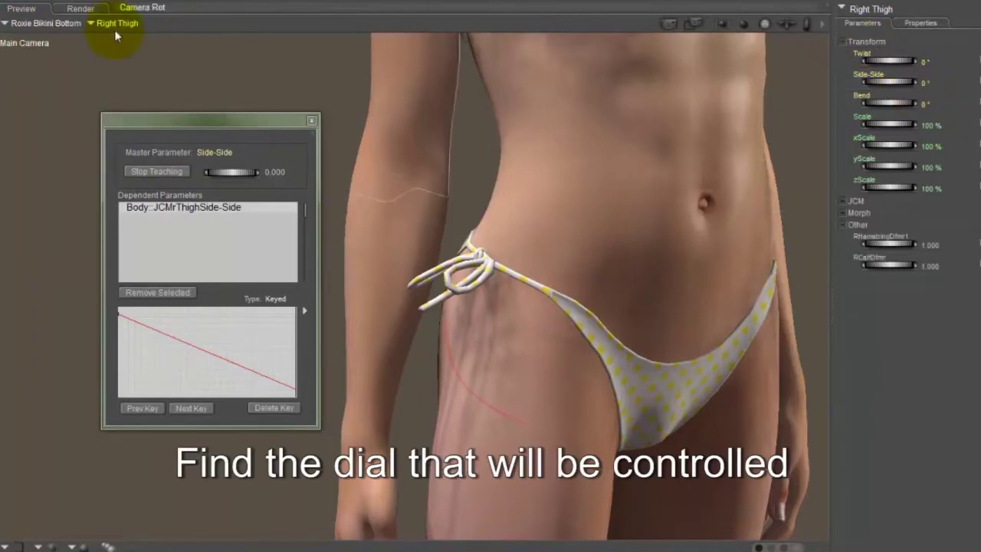
left_click(115, 23)
mouse_move(127, 42)
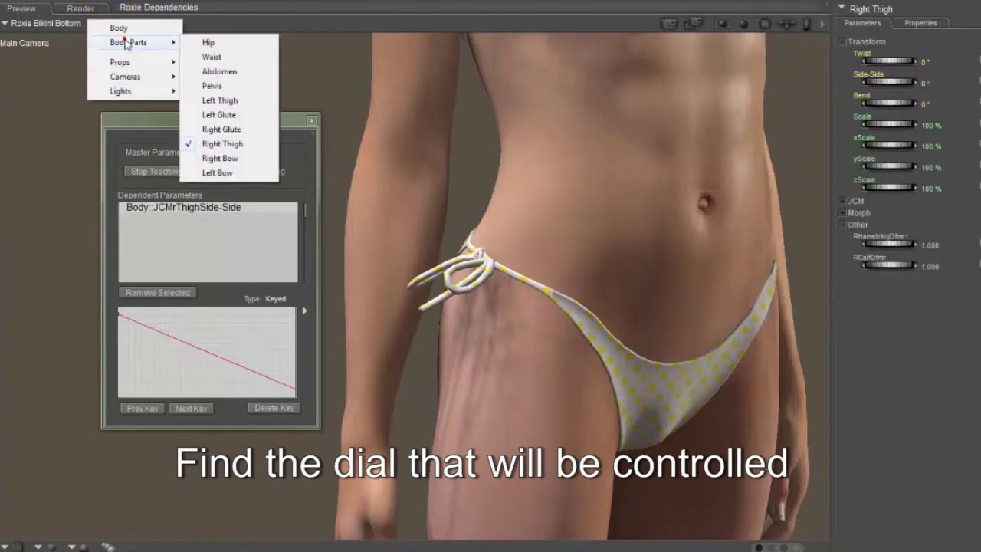
left_click(220, 158)
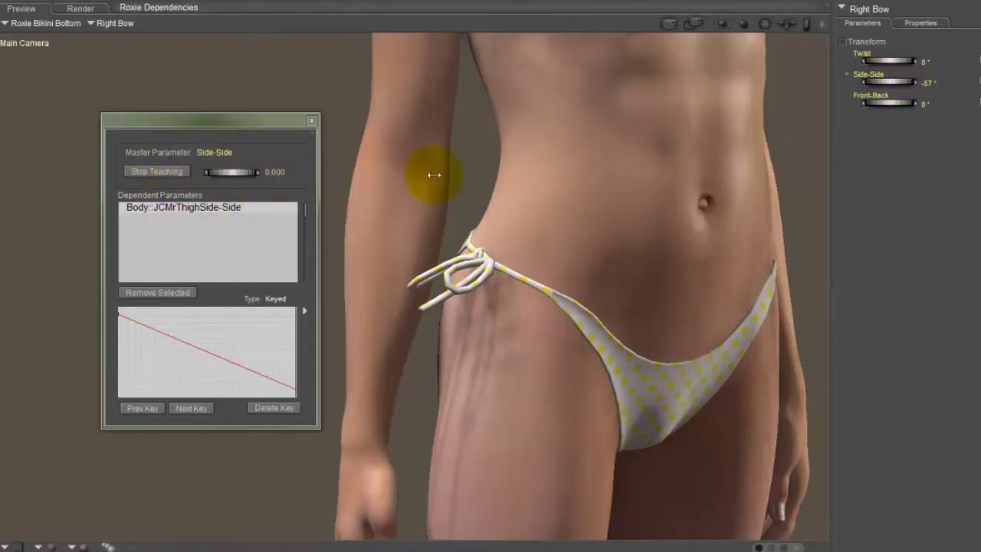
- Set the Right Bow's Side-Side to 0 and raise the master Side-Side to -84
left_click(928, 82)
type("000")
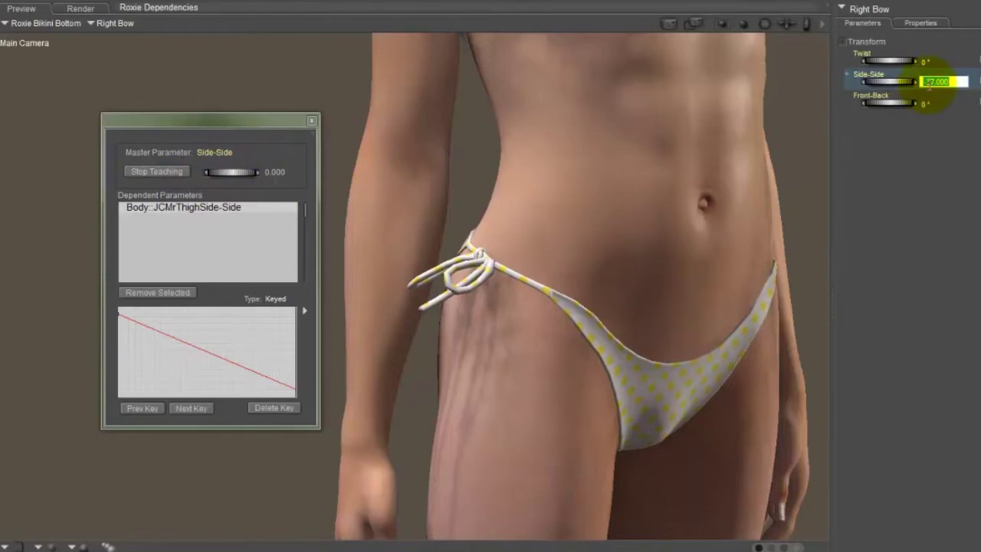
key("Return")
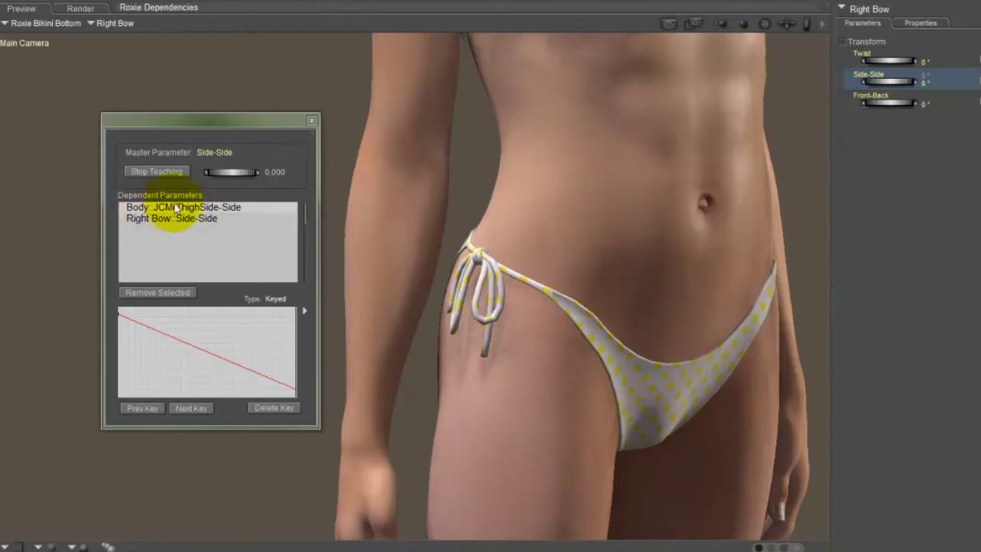
left_click_drag(237, 176, 177, 171)
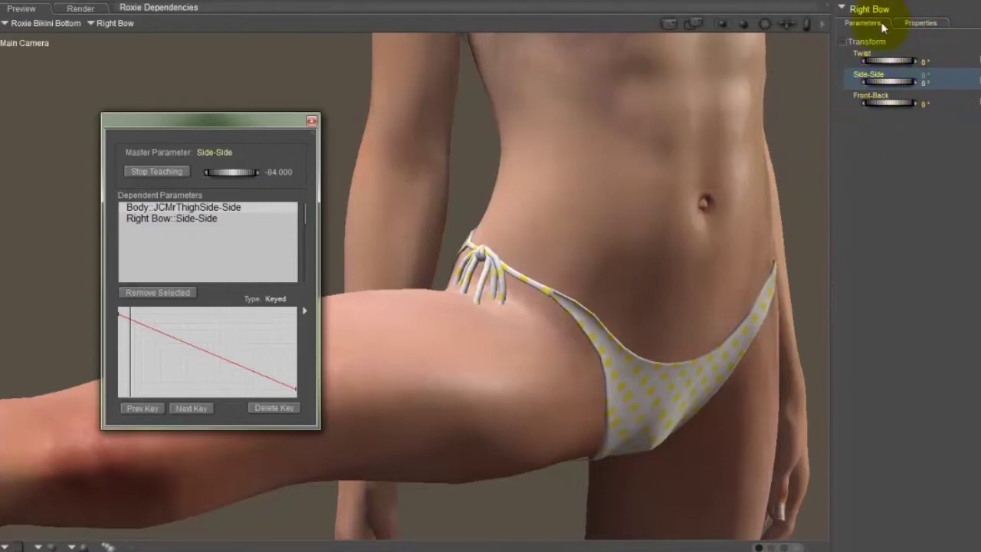
- Key the Right Bow's Side-Side at master -84 and at -90, turning it to about -73°
mouse_move(872, 80)
left_mouse_down()
mouse_move(879, 86)
mouse_move(837, 80)
left_mouse_up()
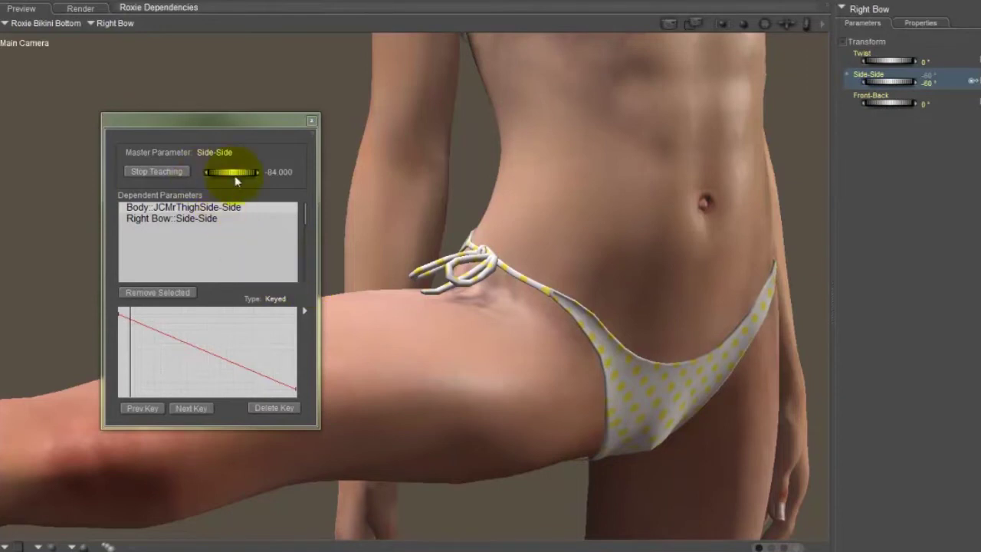
mouse_move(233, 180)
left_mouse_down()
mouse_move(285, 180)
mouse_move(229, 178)
mouse_move(297, 193)
mouse_move(214, 184)
left_mouse_up()
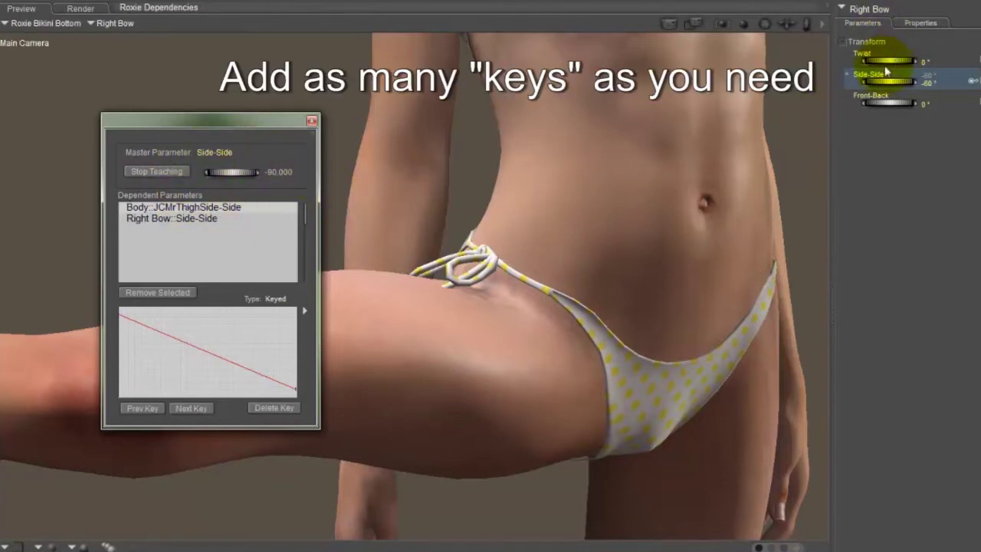
left_click_drag(881, 80, 870, 77)
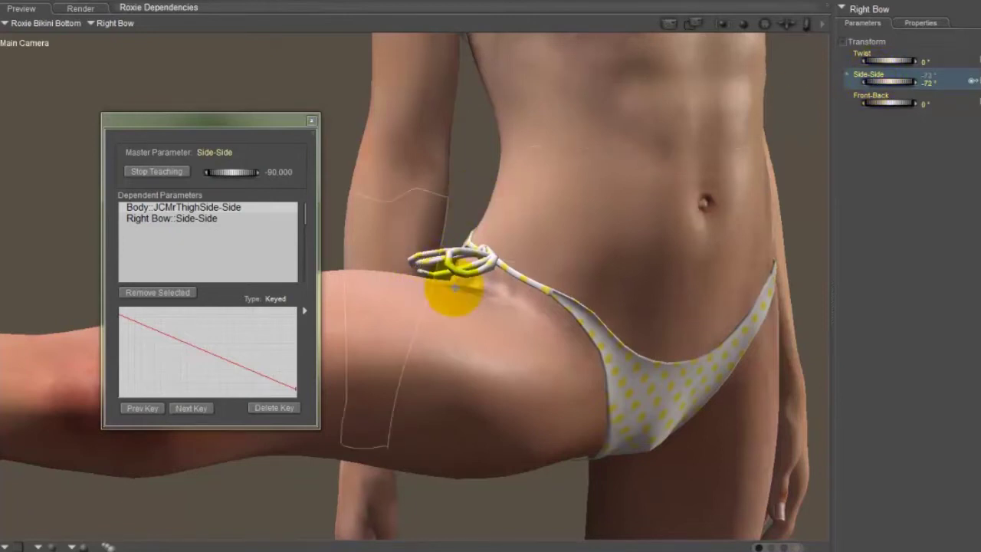
- Show the Right Bow::Side-Side curve and move the master Side-Side to test the bow's response
left_click(151, 220)
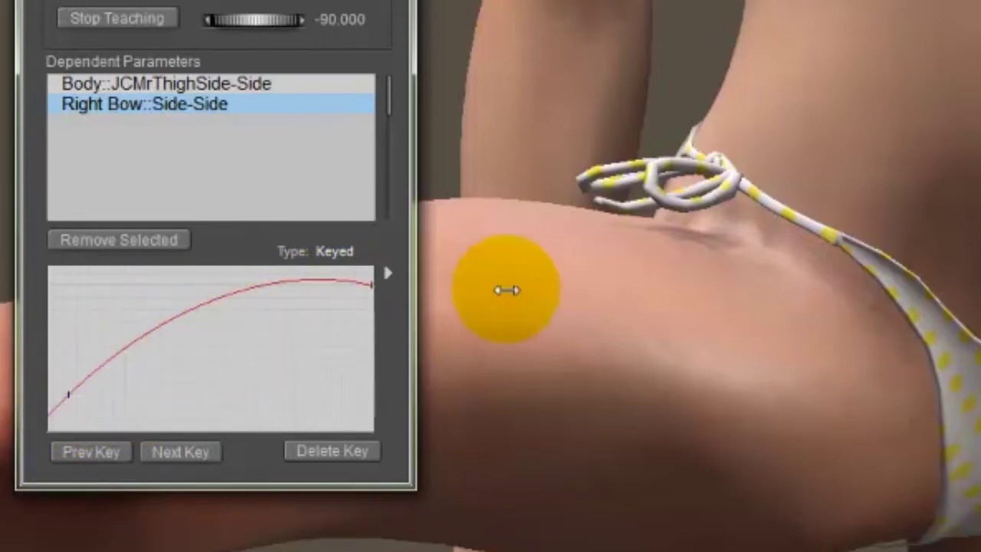
mouse_move(292, 23)
left_mouse_down()
mouse_move(267, 35)
mouse_move(345, 33)
mouse_move(304, 30)
mouse_move(317, 41)
left_mouse_up()
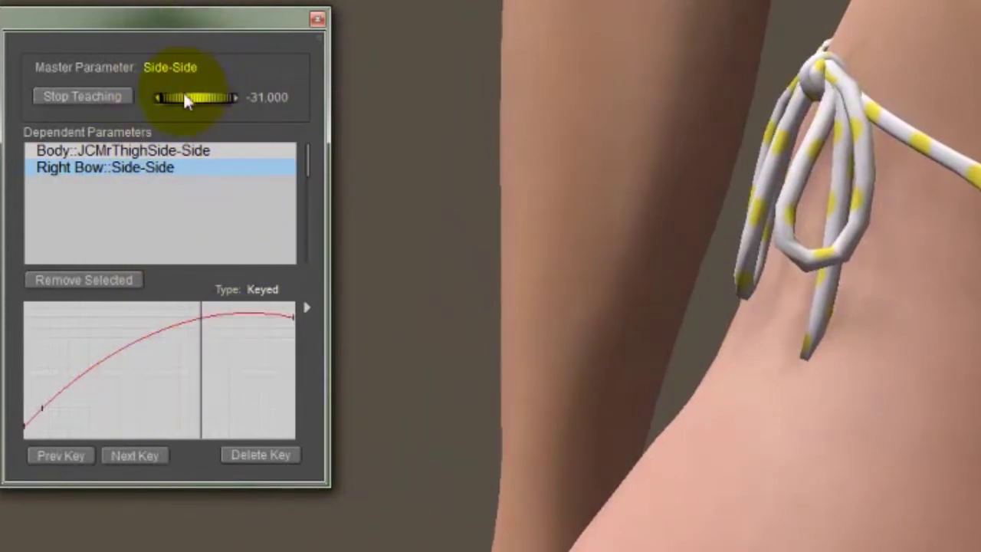
left_click_drag(185, 98, 210, 114)
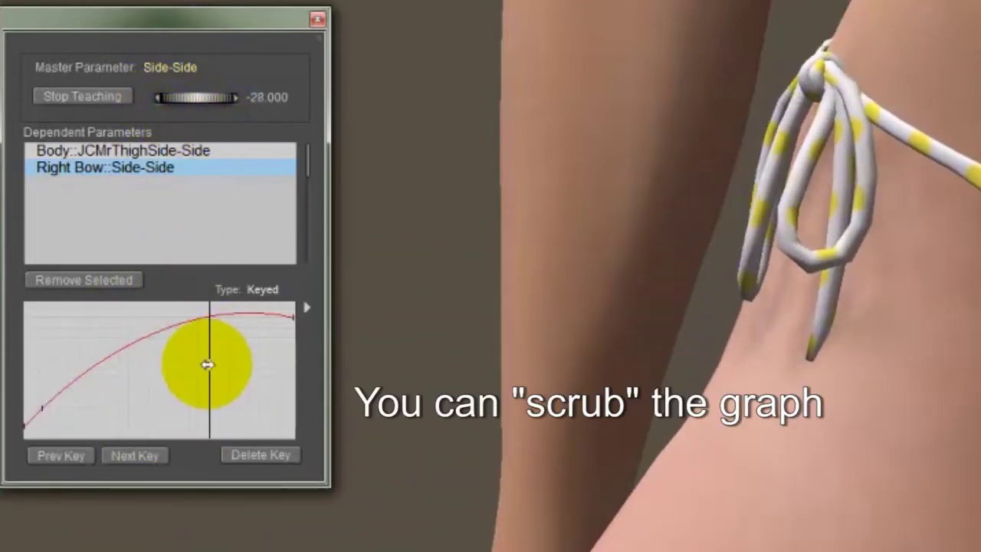
- Add a key on the bow's curve near master -31.667 and drag it down
mouse_move(207, 366)
left_mouse_down()
mouse_move(175, 368)
mouse_move(247, 366)
mouse_move(199, 367)
left_mouse_up()
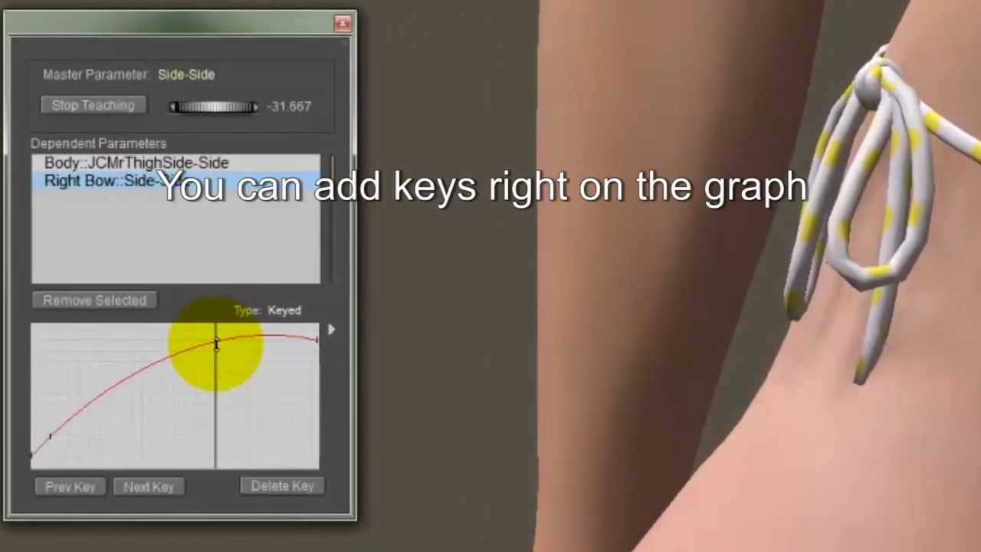
left_click(215, 345)
left_click_drag(216, 345, 311, 416)
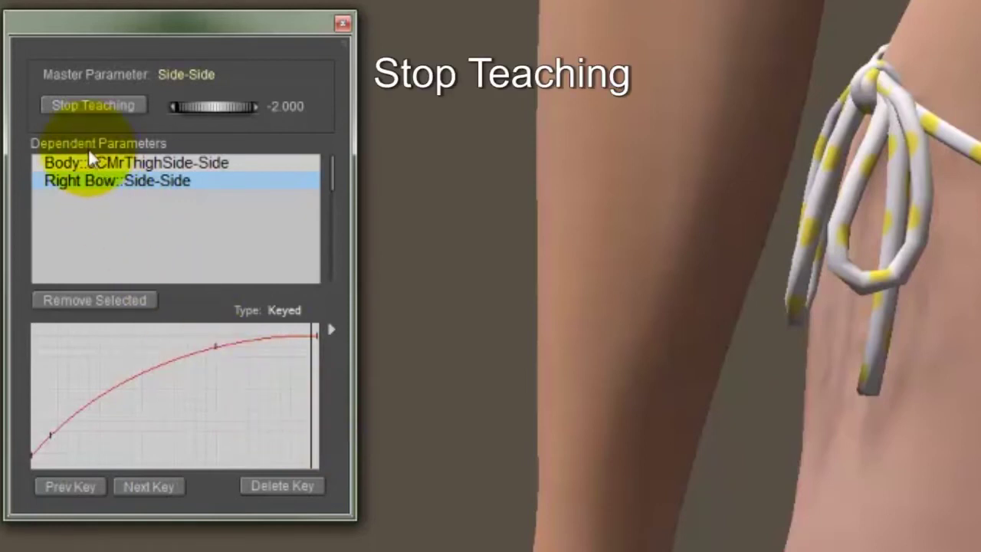
- Stop teaching to keep the Right Bow::Side-Side keyed curve
left_click(85, 109)
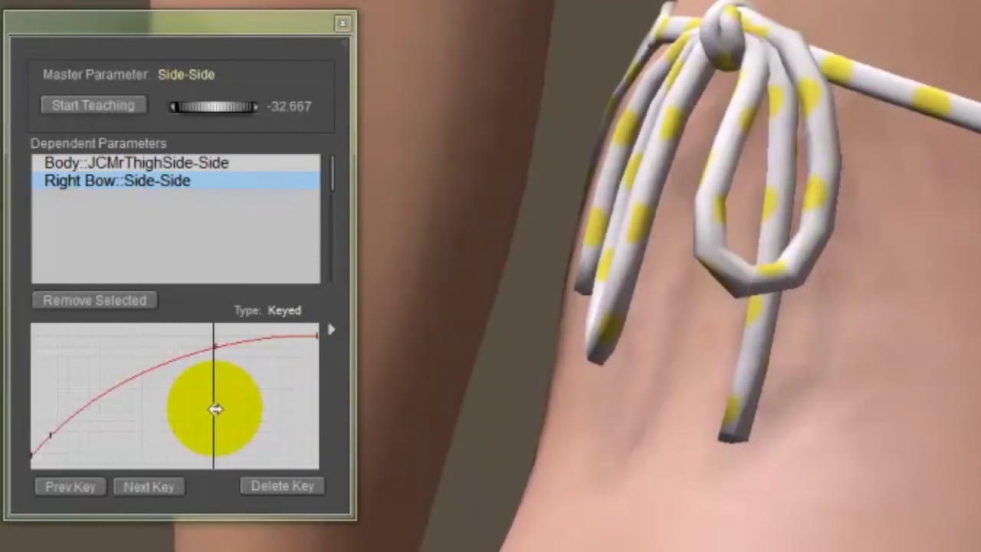
- Delete the middle key from the bow's curve, check the smoothed curve, and close the editor
mouse_move(215, 407)
left_mouse_down()
mouse_move(169, 403)
mouse_move(162, 372)
mouse_move(173, 362)
mouse_move(170, 390)
left_mouse_up()
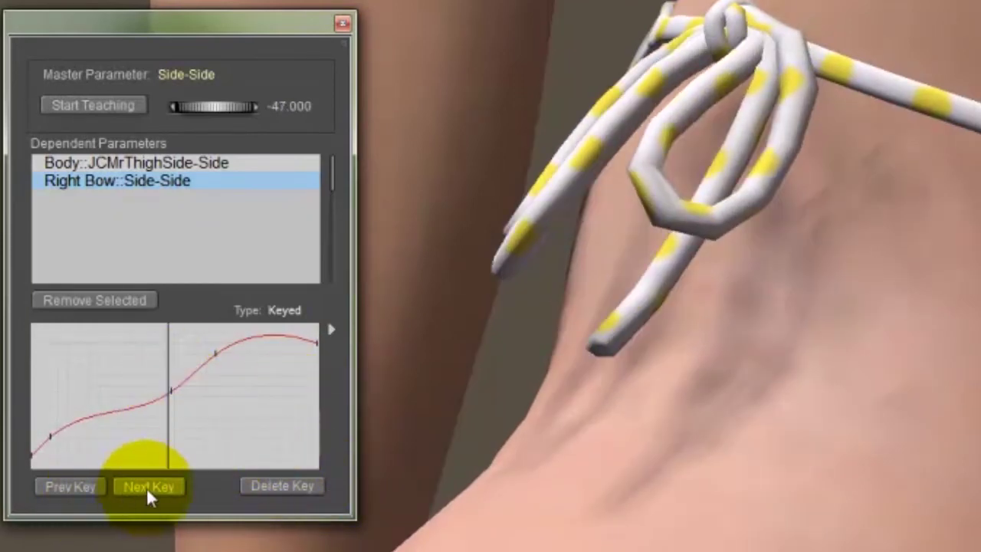
left_click(67, 485)
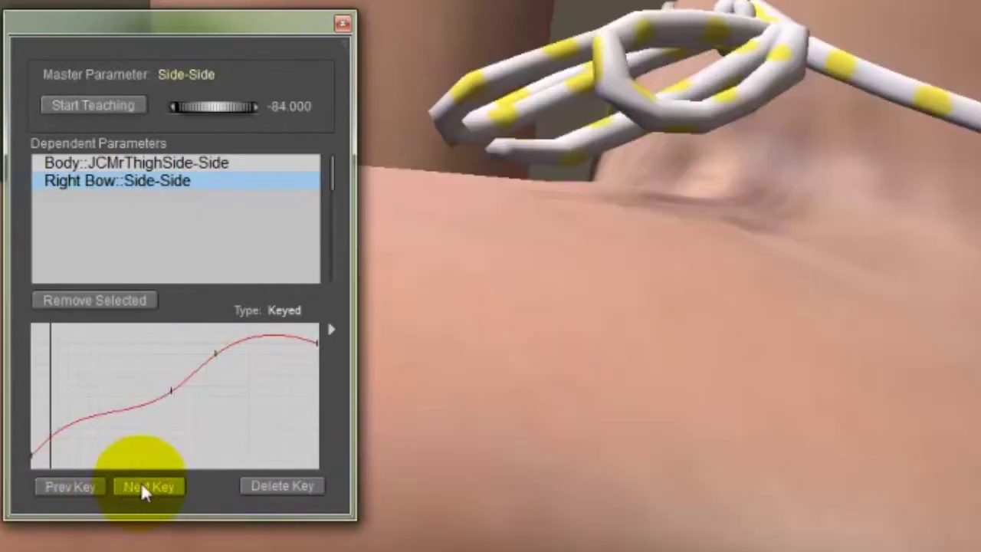
left_click(141, 484)
left_click(61, 486)
left_click(126, 484)
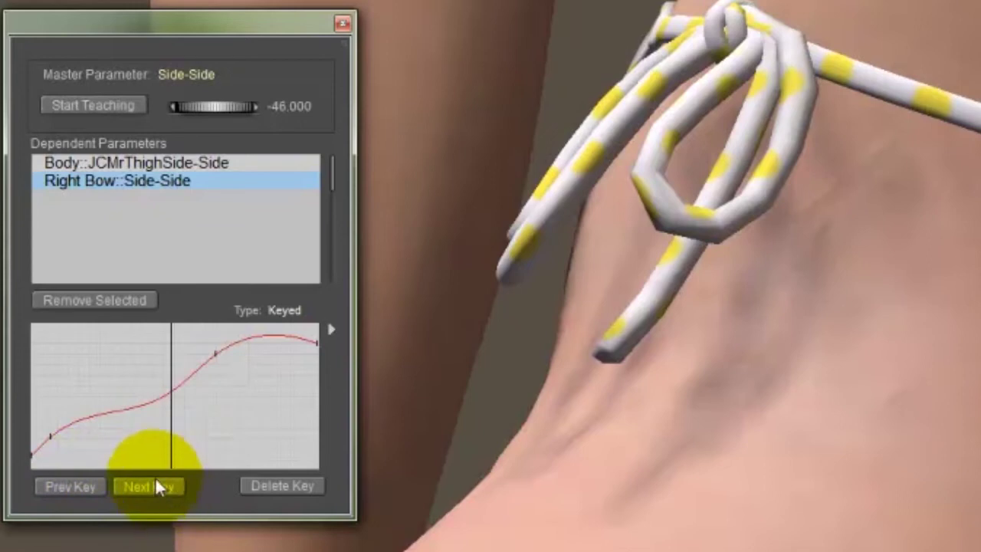
left_click(154, 479)
left_click(65, 484)
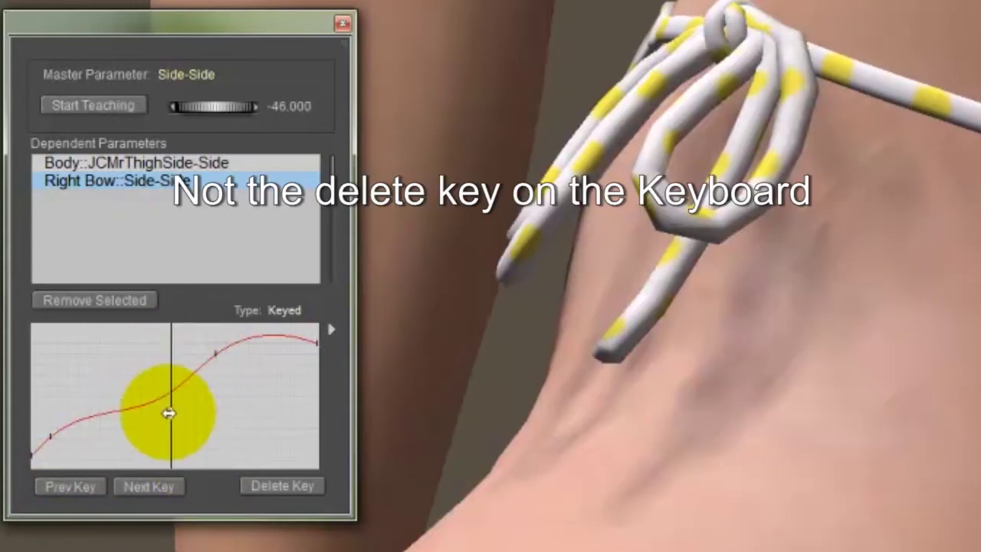
left_click(273, 485)
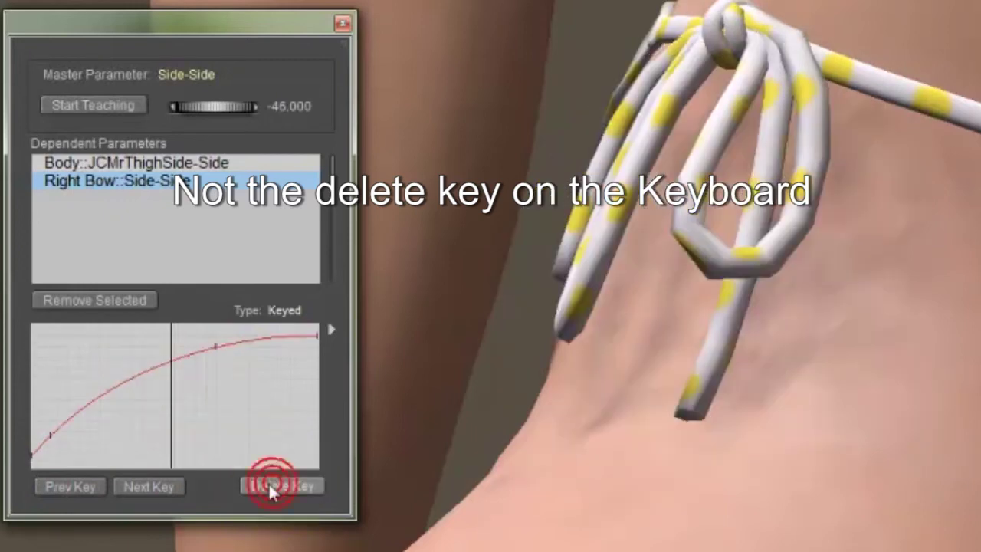
mouse_move(171, 410)
left_mouse_down()
mouse_move(120, 409)
mouse_move(220, 429)
mouse_move(198, 423)
left_mouse_up()
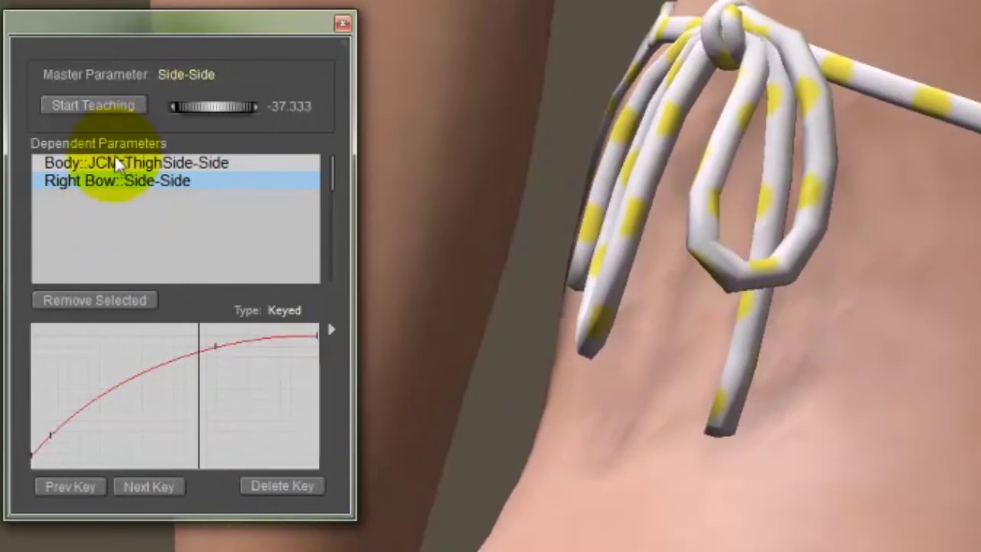
left_click(91, 186)
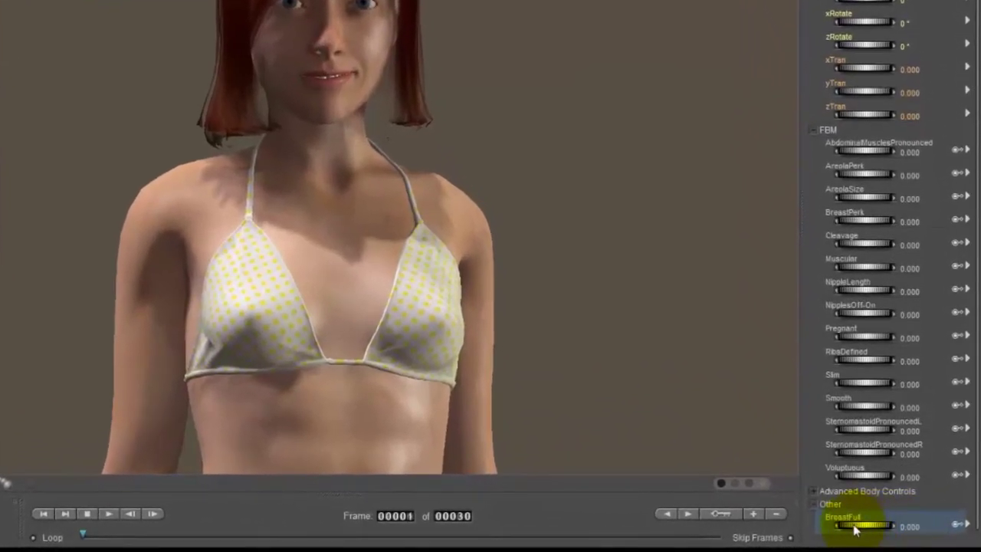
- Set Roxie's BreastFull morph to 1
left_click(909, 528)
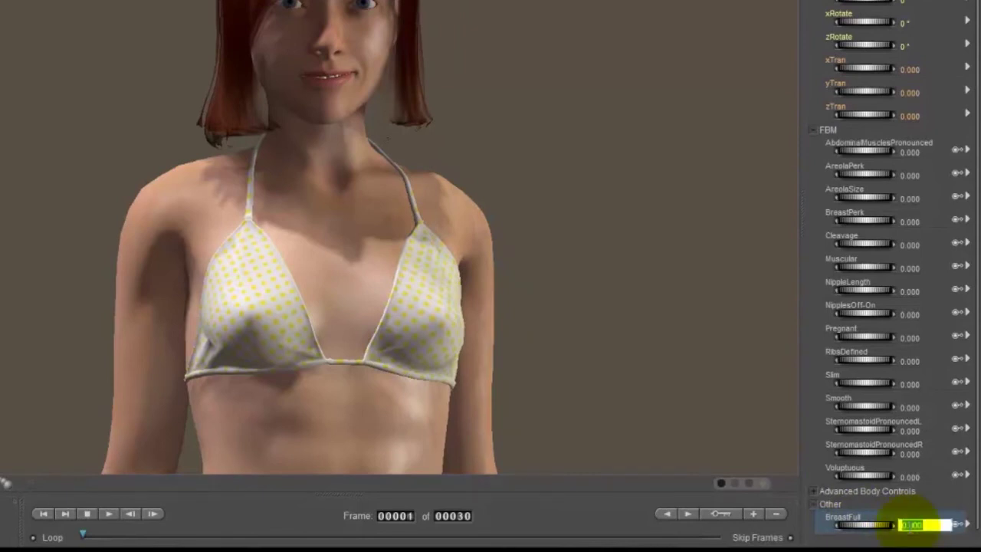
type("1")
key("Return")
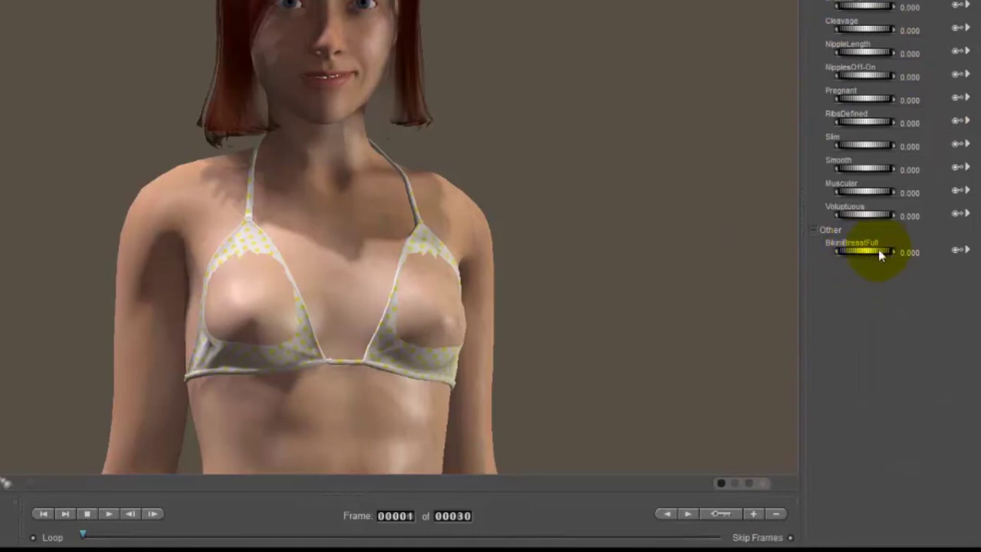
- Try the BikiniTop's BikiniBreastFull dial, then reset it to 0
left_click_drag(864, 259, 876, 262)
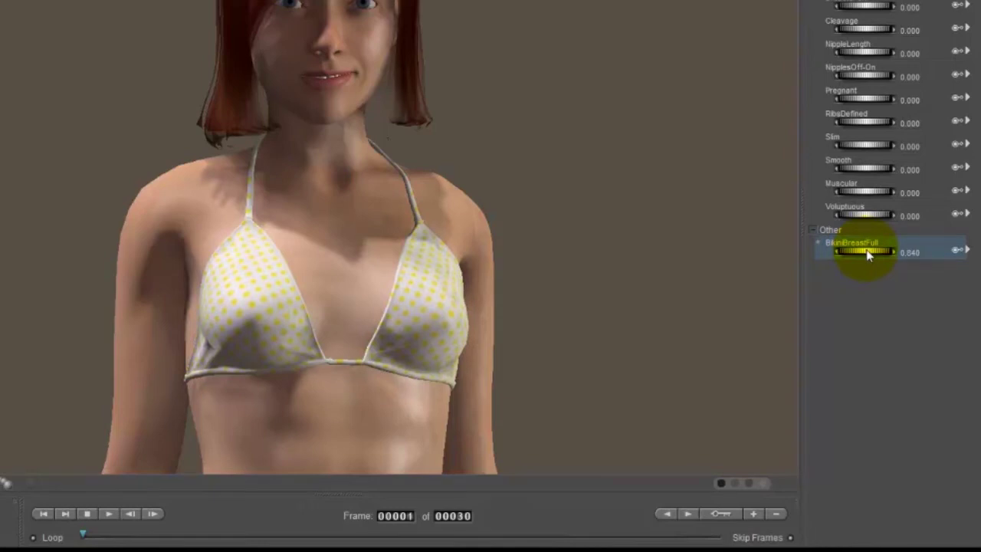
left_click_drag(869, 256, 864, 252)
left_click(915, 252)
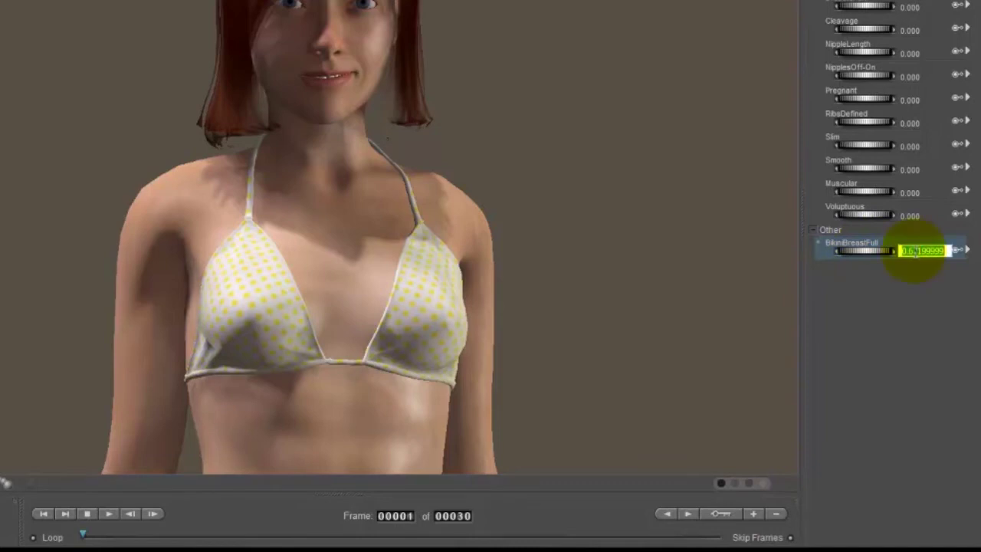
type("0")
key("Return")
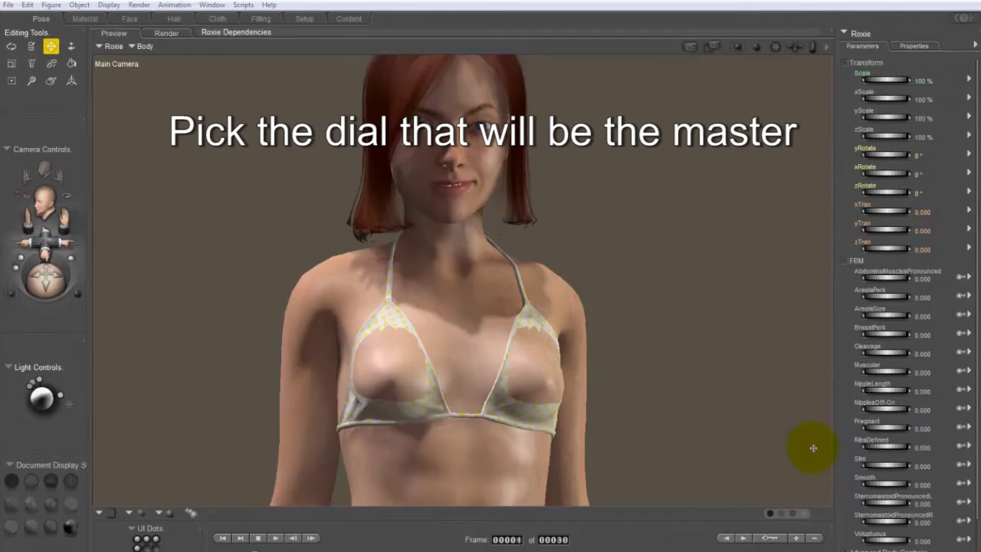
- Open Edit Dependencies for Roxie's BreastFull dial and start teaching new dependents
left_click(844, 477)
scroll(844, 477, "down", 1)
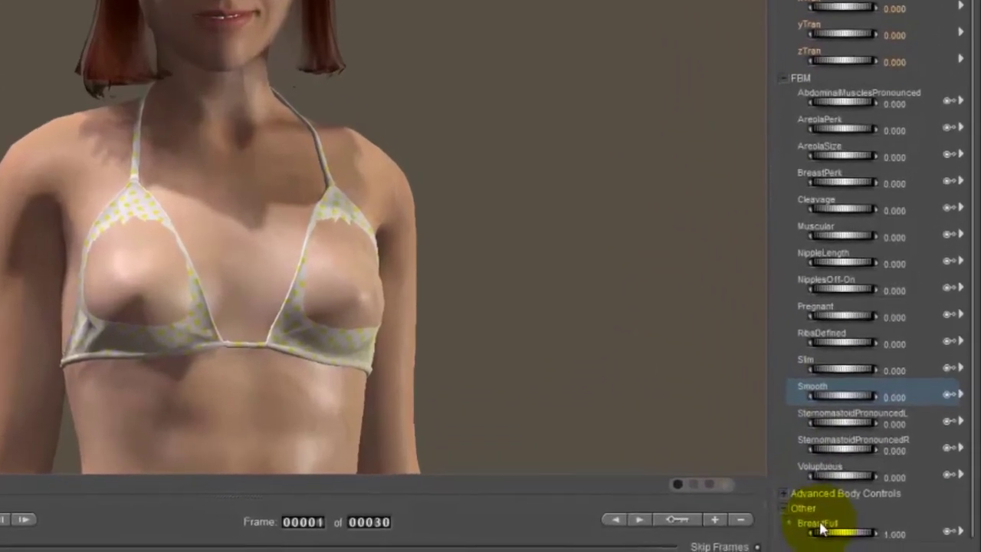
left_click(957, 543)
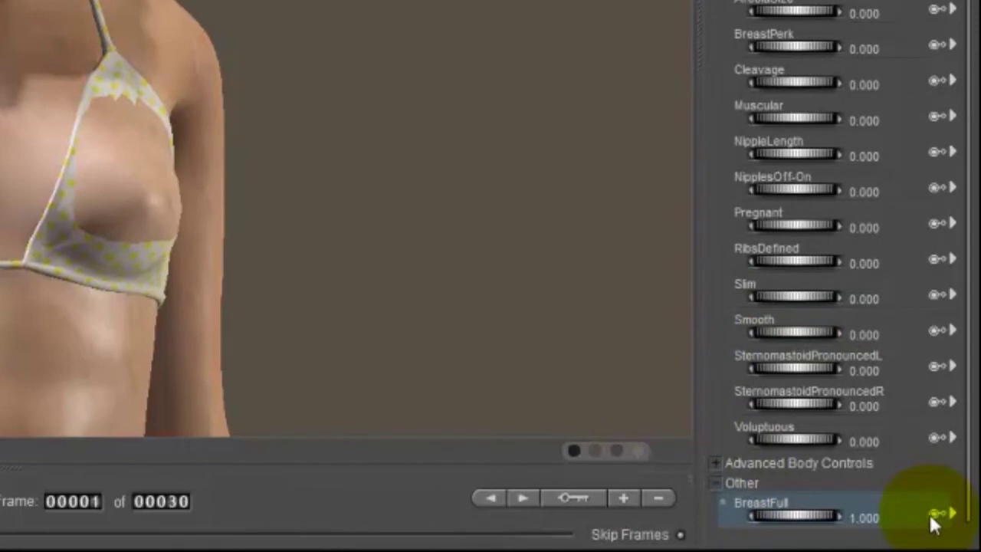
left_click(952, 513)
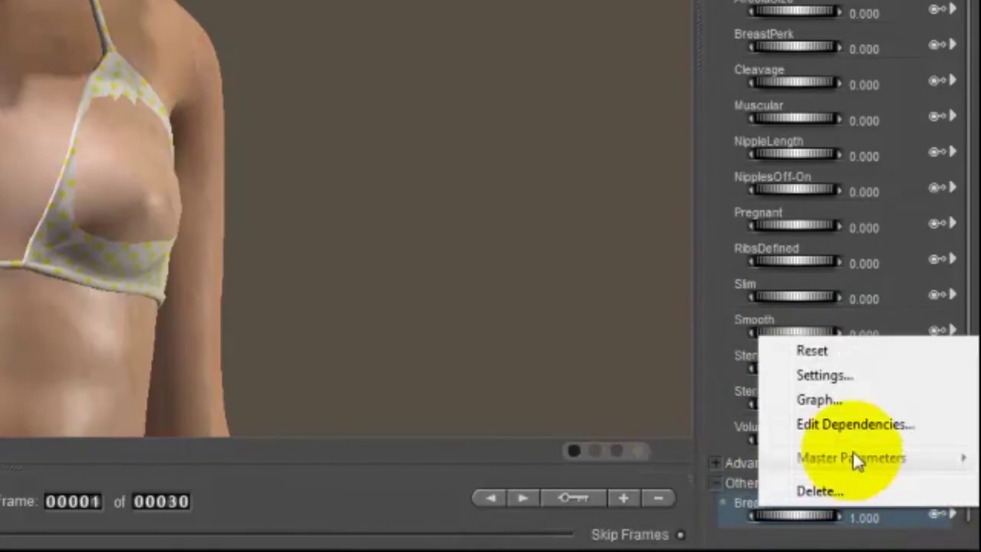
left_click(839, 424)
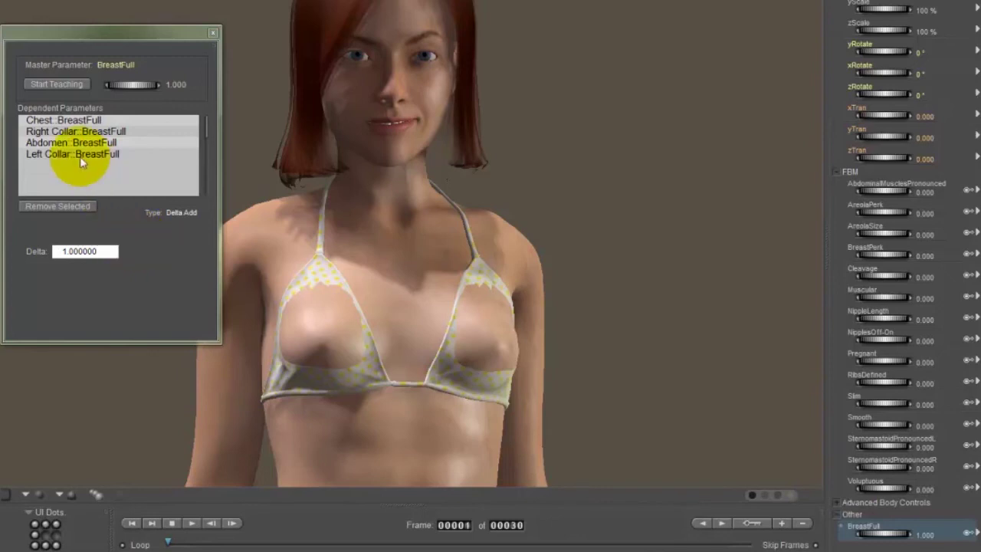
left_click(56, 86)
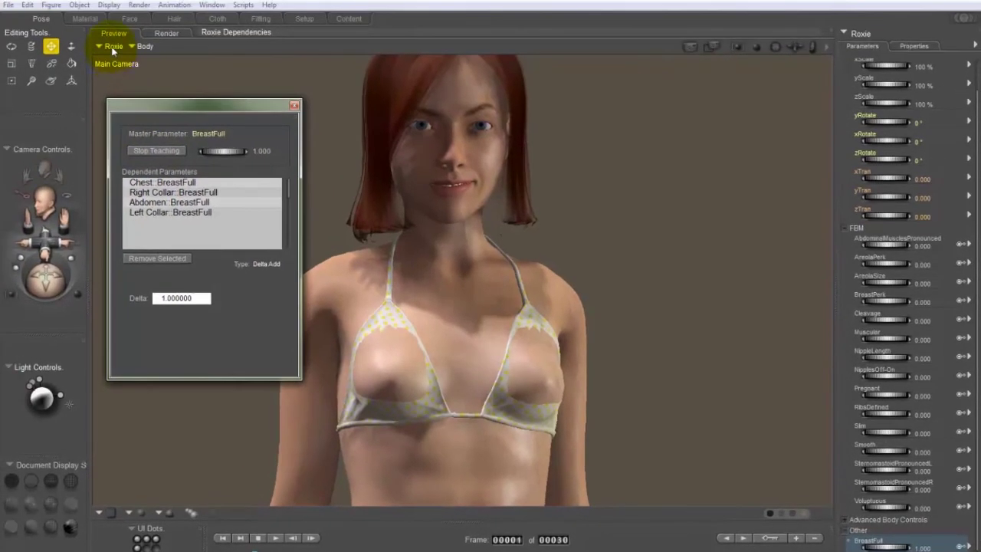
- Switch to BikiniTop, set BikiniBreastFull to 1, and select the new Body::BikiniBreastFull dependency
left_click(111, 48)
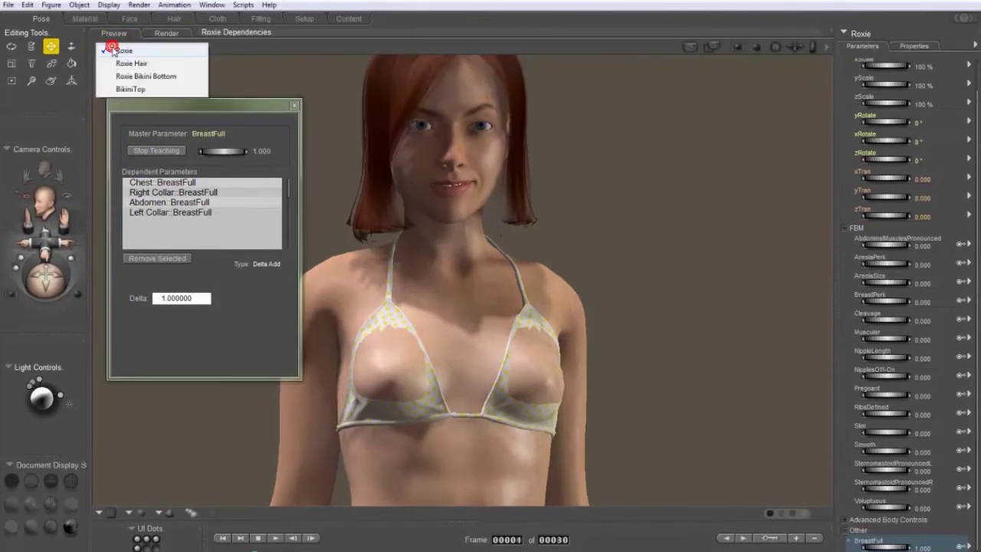
left_click(122, 90)
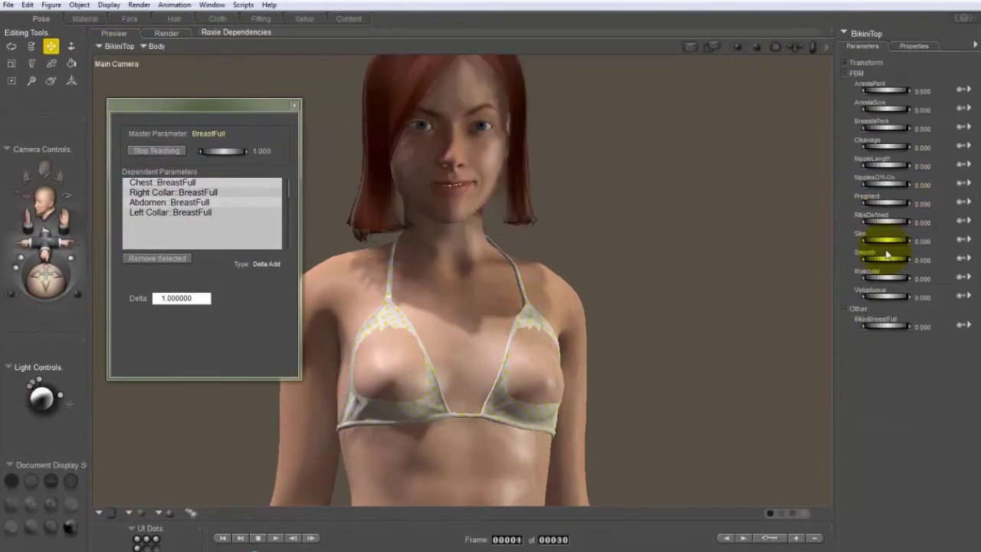
left_click(923, 326)
key("Return")
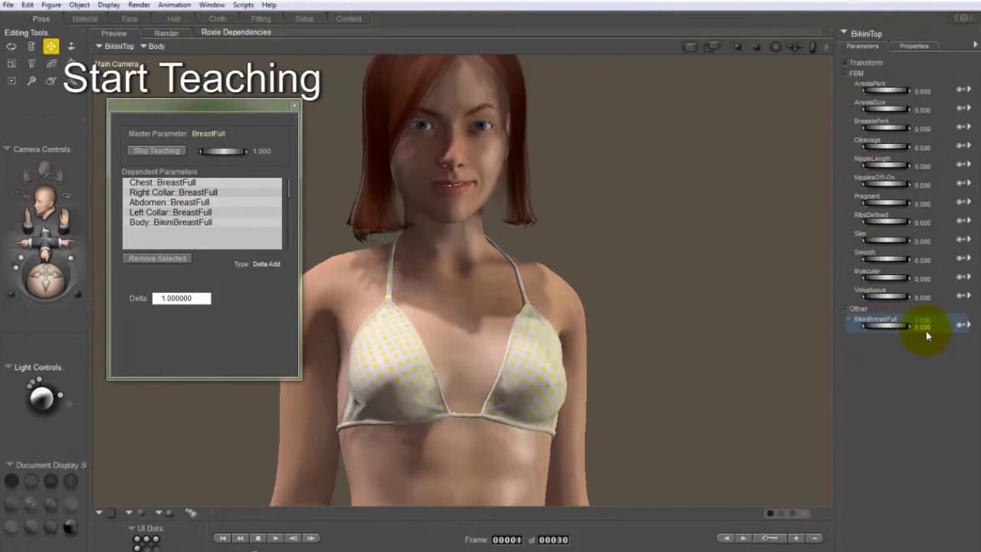
left_click(136, 224)
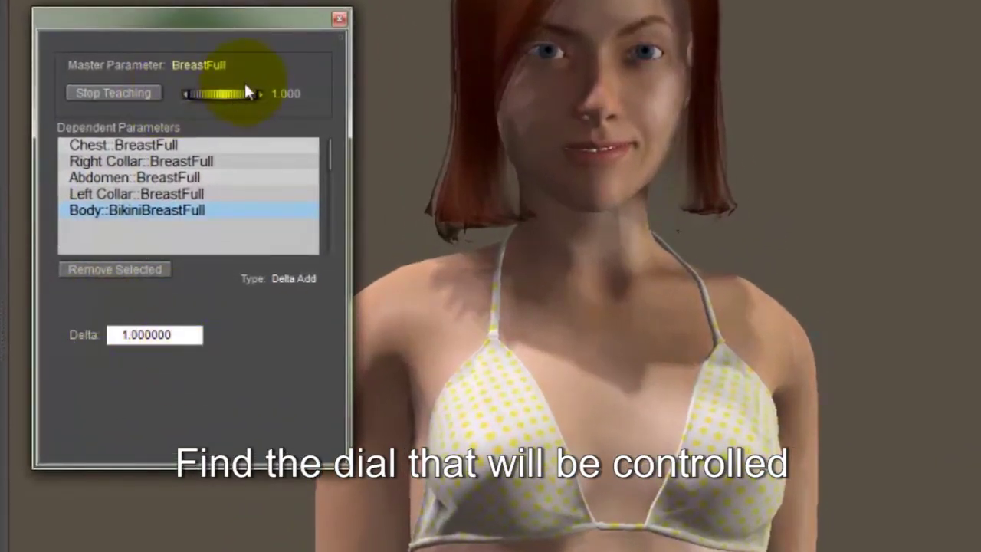
- Test by lowering BreastFull, stop teaching, then set the master to 0 and back to 1
left_click_drag(237, 98, 514, 153)
left_click(116, 94)
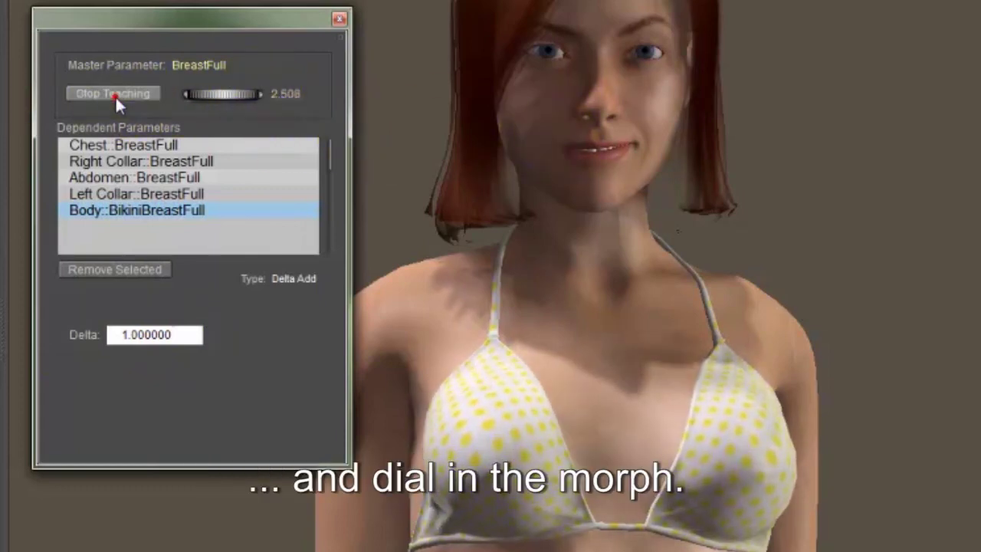
left_click(286, 93)
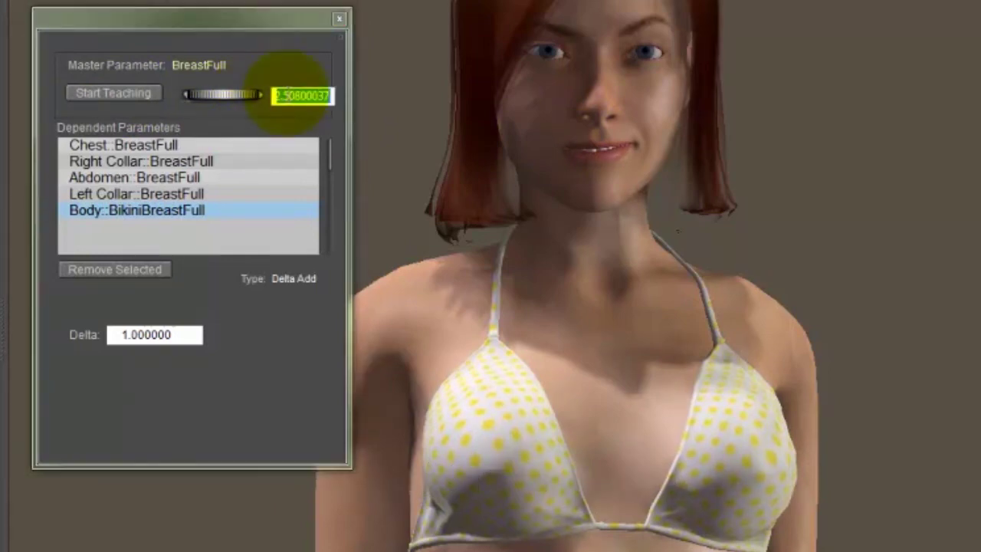
key("Return")
left_click(287, 94)
type("1")
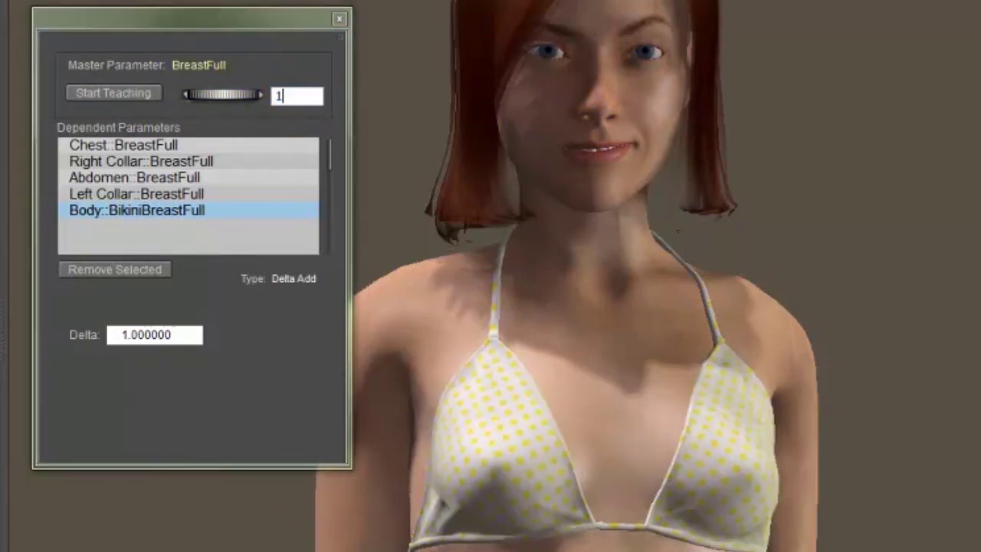
key("Return")
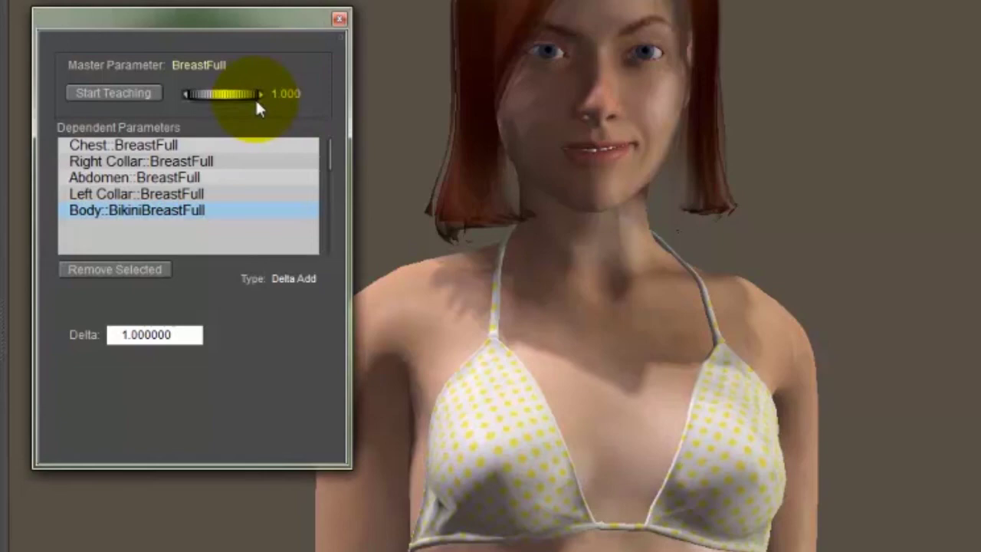